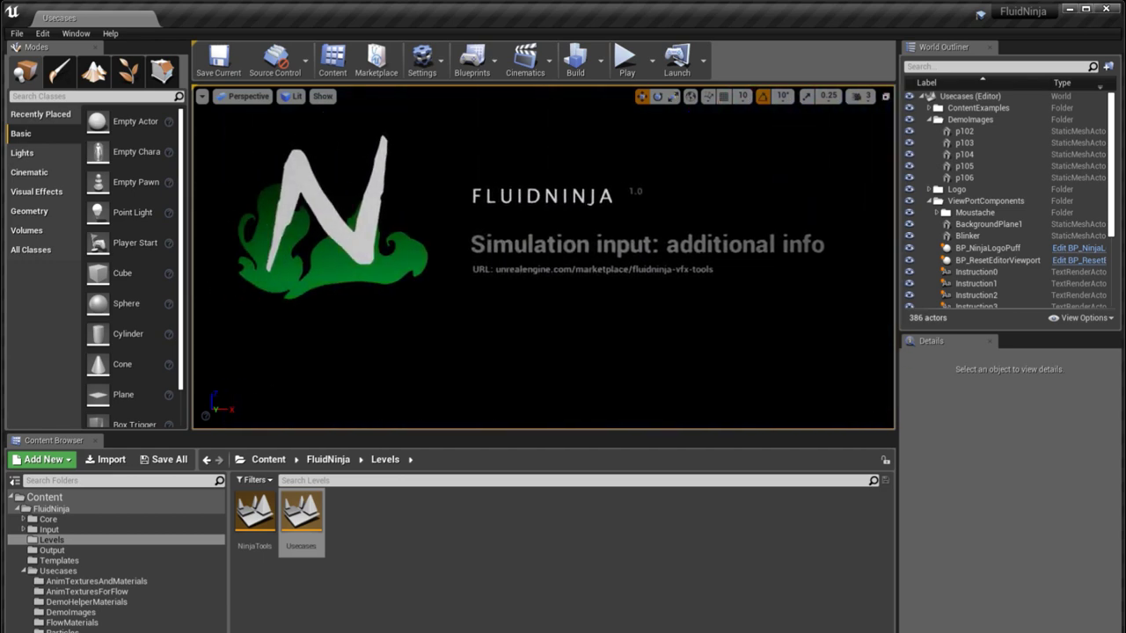
Open the NinjaTools level from Content > FluidNinja > Levels
{"action": "double_click", "coordinate": [262, 517]}
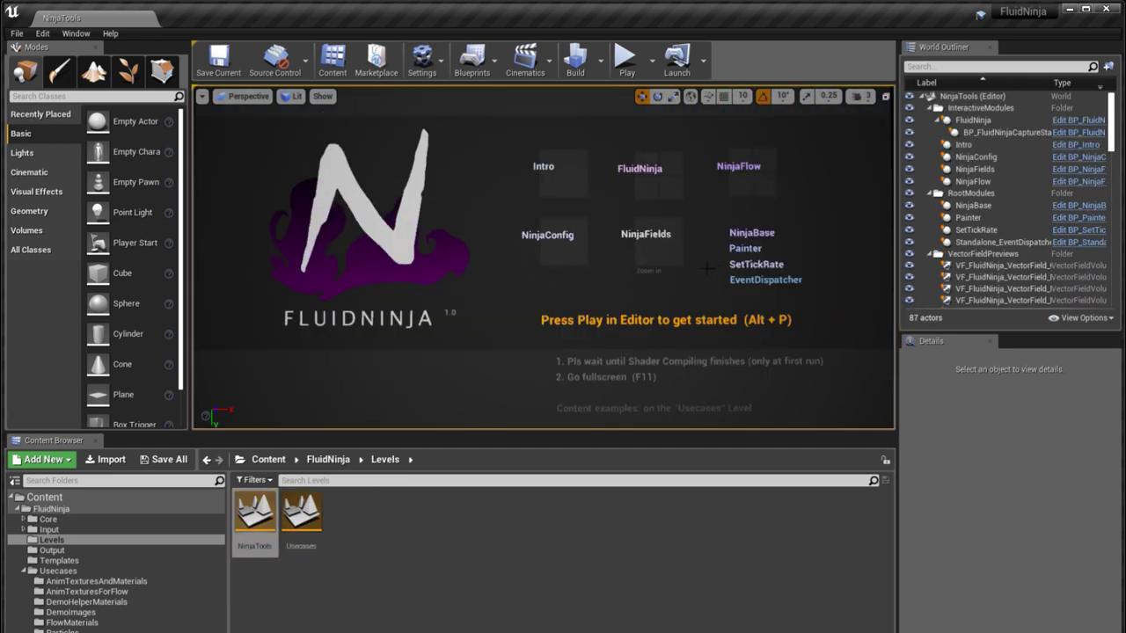
Play NinjaTools full-screen, switch to the FluidNinja module and load the FreehandDensity_HardBrush preset
{"action": "key", "text": "F11"}
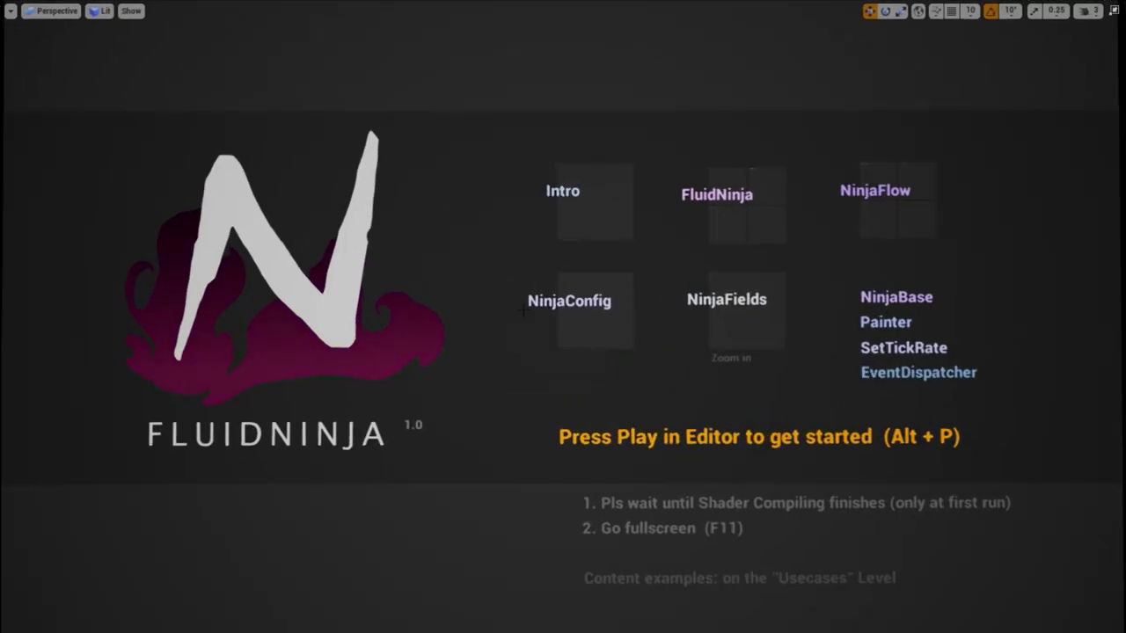
{"action": "key", "text": "alt+p"}
{"action": "left_click", "coordinate": [88, 74]}
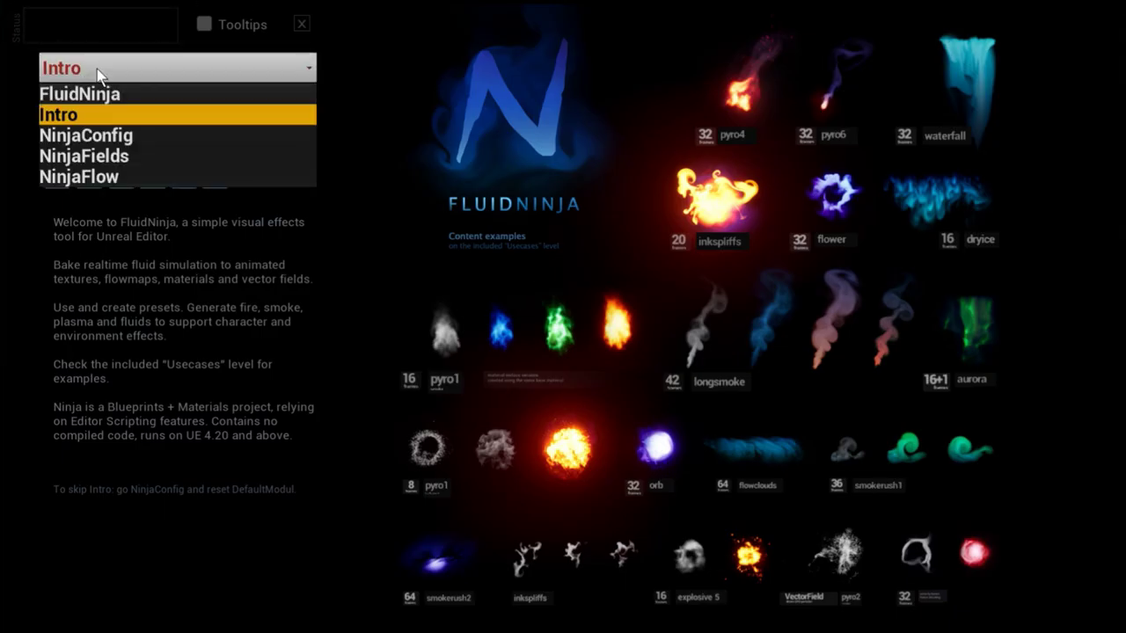
{"action": "left_click", "coordinate": [99, 93]}
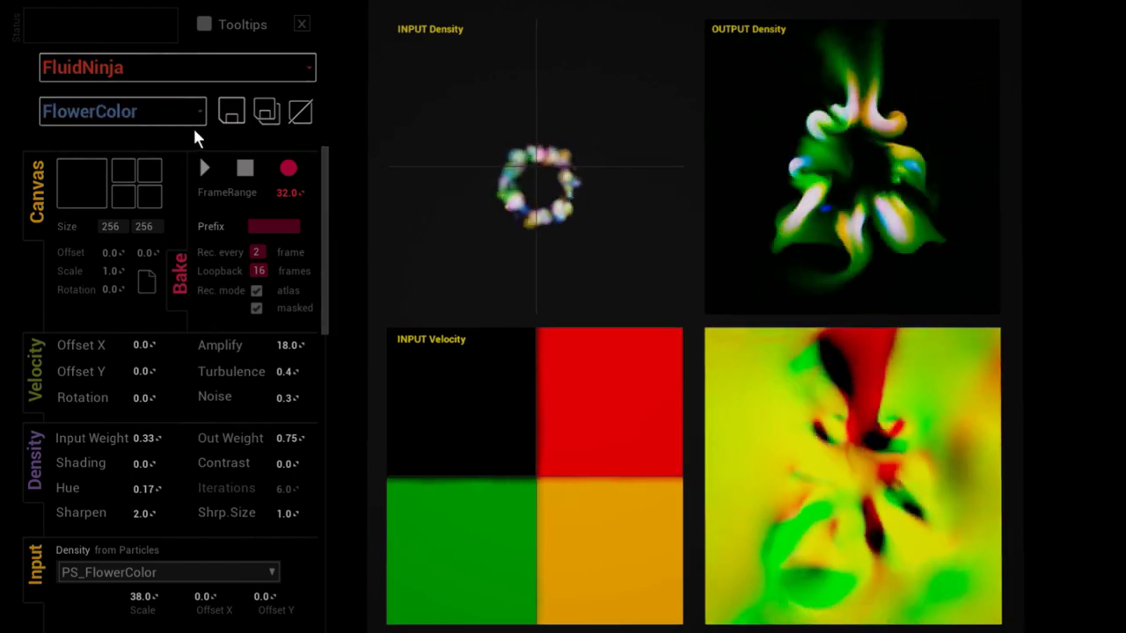
{"action": "left_click", "coordinate": [177, 112]}
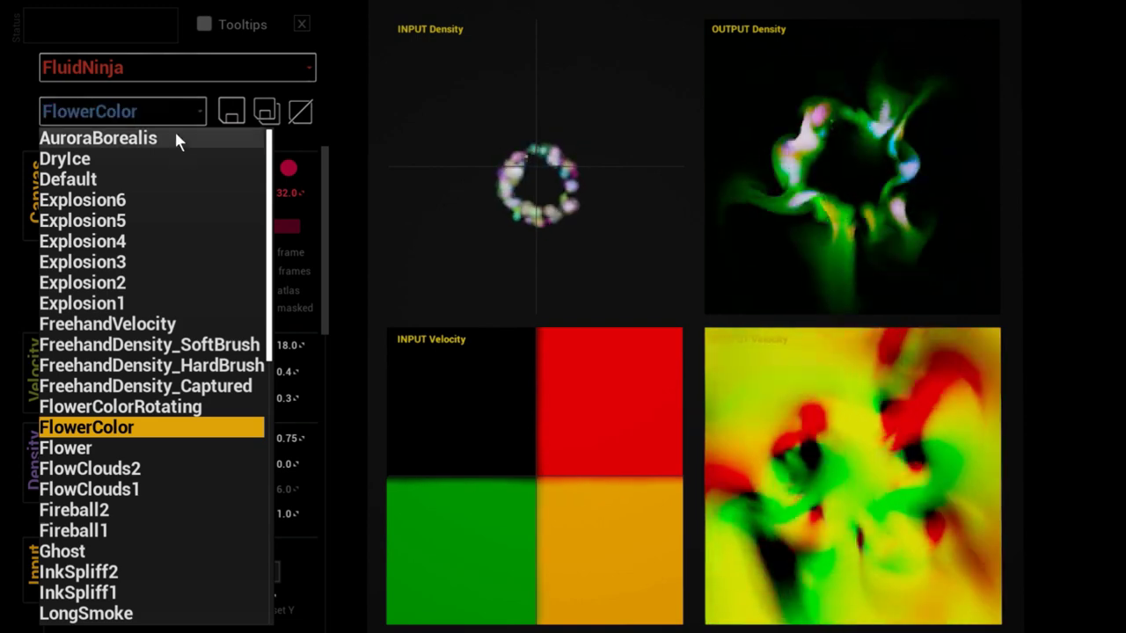
{"action": "left_click", "coordinate": [214, 364]}
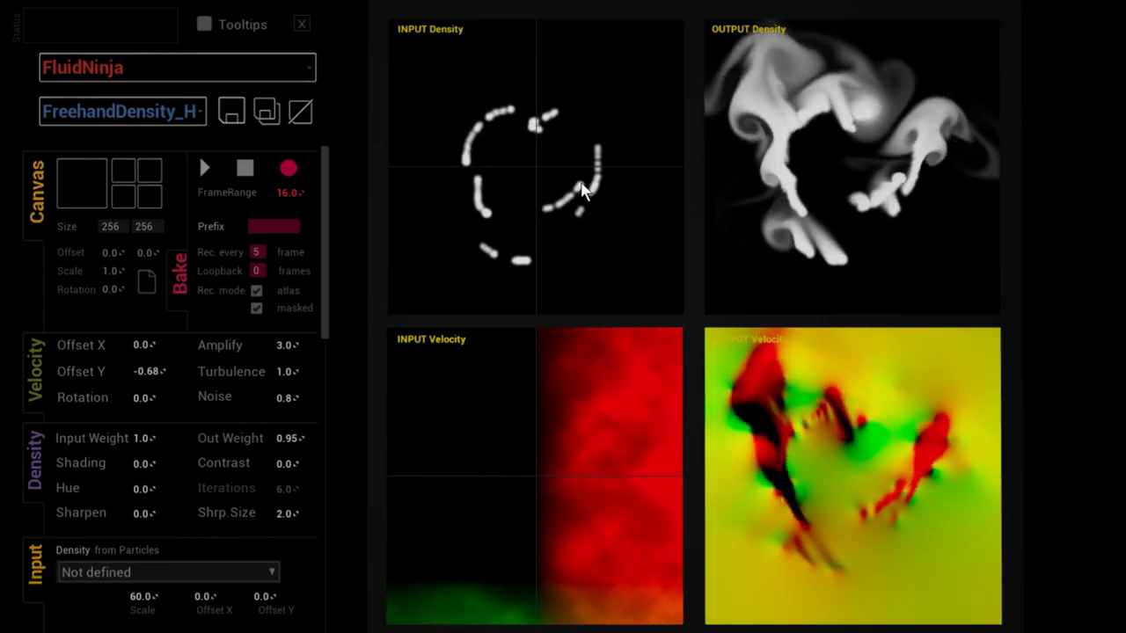
Review the HardBrush preset's Input settings, then clear the painted density from the canvas
{"action": "left_click_drag", "start_coordinate": [329, 274], "coordinate": [343, 345]}
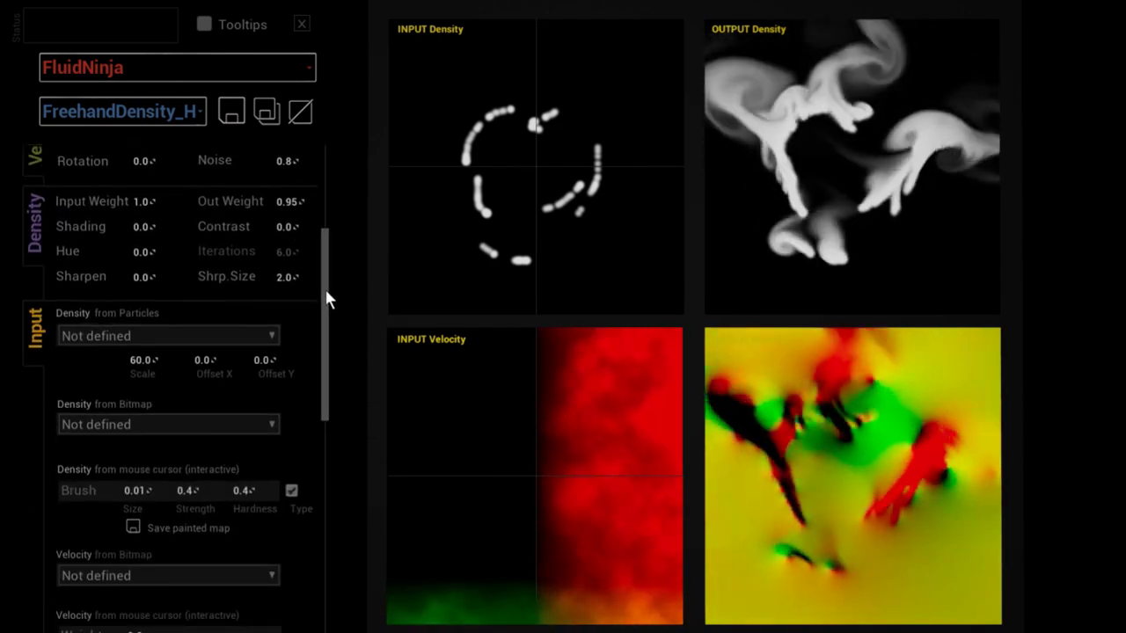
{"action": "left_click_drag", "start_coordinate": [325, 289], "coordinate": [324, 330]}
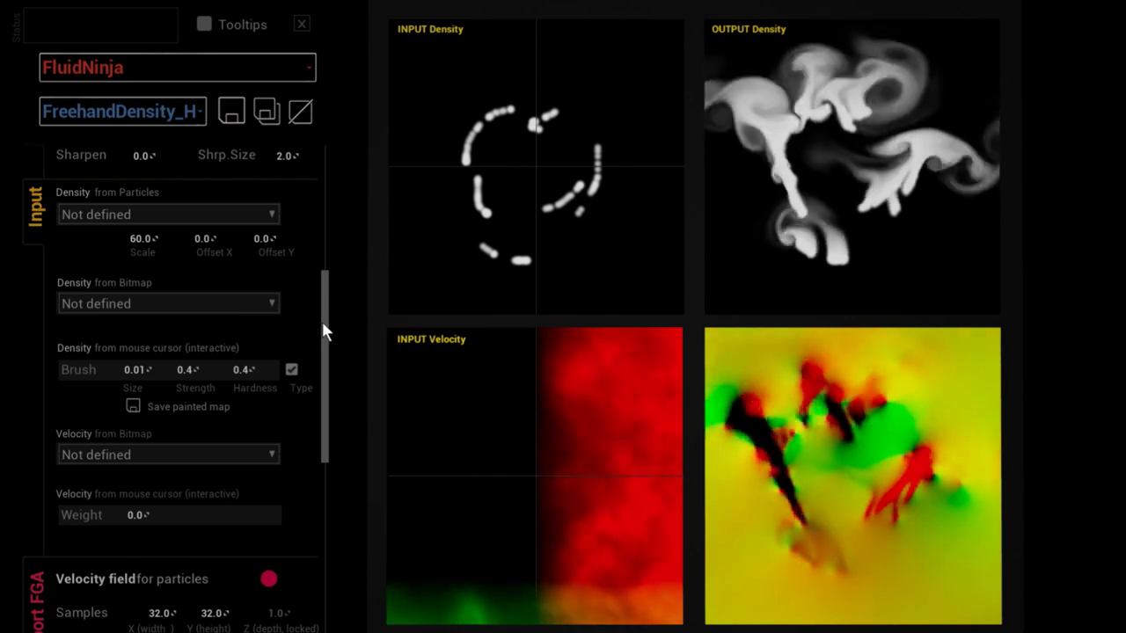
{"action": "left_click_drag", "start_coordinate": [325, 331], "coordinate": [326, 182]}
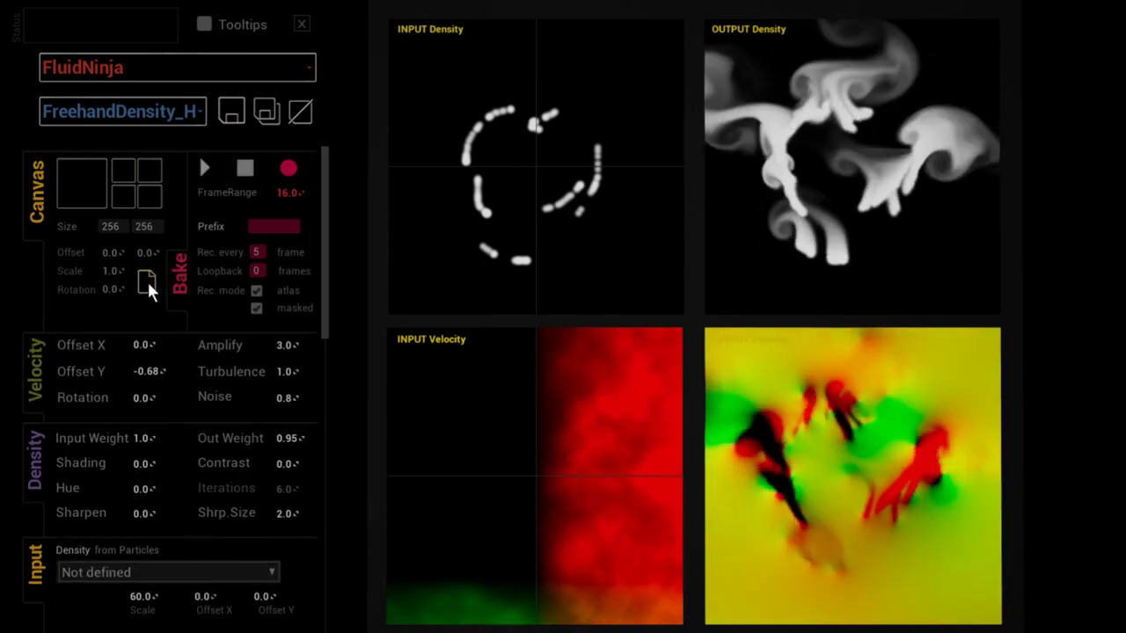
{"action": "left_click", "coordinate": [169, 291]}
Set Density from Bitmap to the saved T_FreehandDensity_HardBrush_DensityMap_83 texture
{"action": "scroll", "coordinate": [320, 290], "scroll_direction": "down", "scroll_amount": 8}
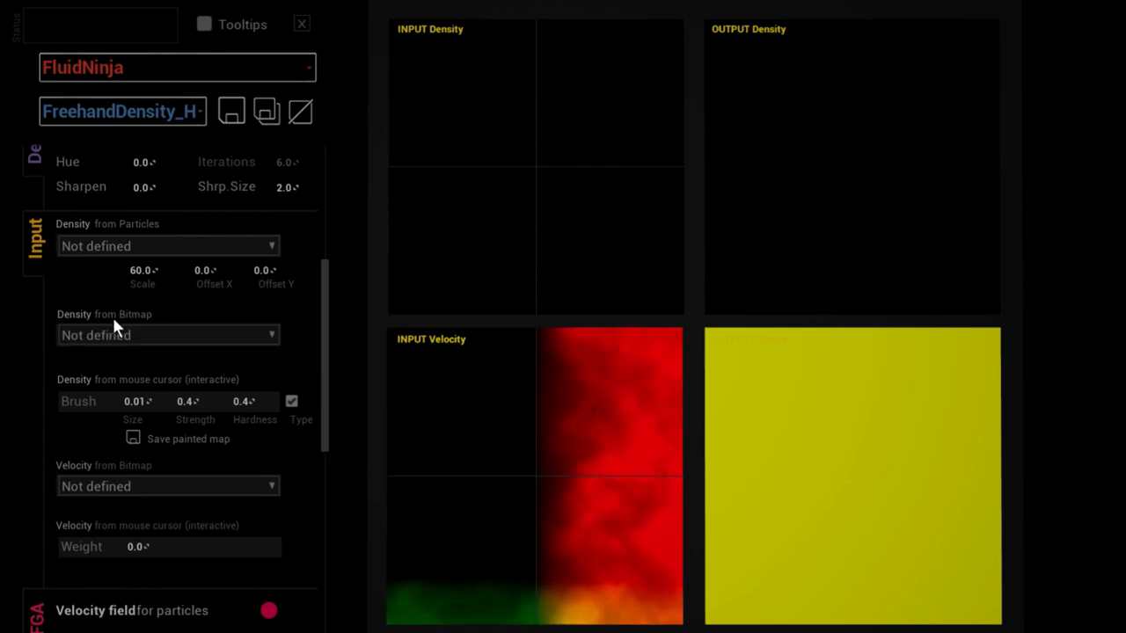
{"action": "left_click", "coordinate": [136, 339]}
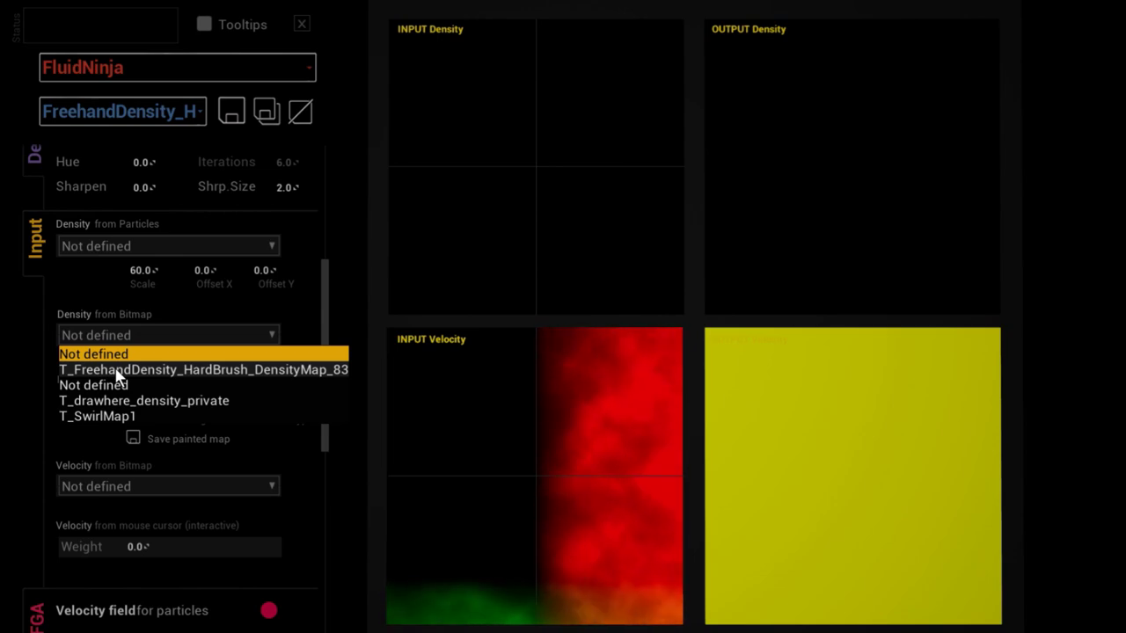
{"action": "left_click", "coordinate": [115, 370]}
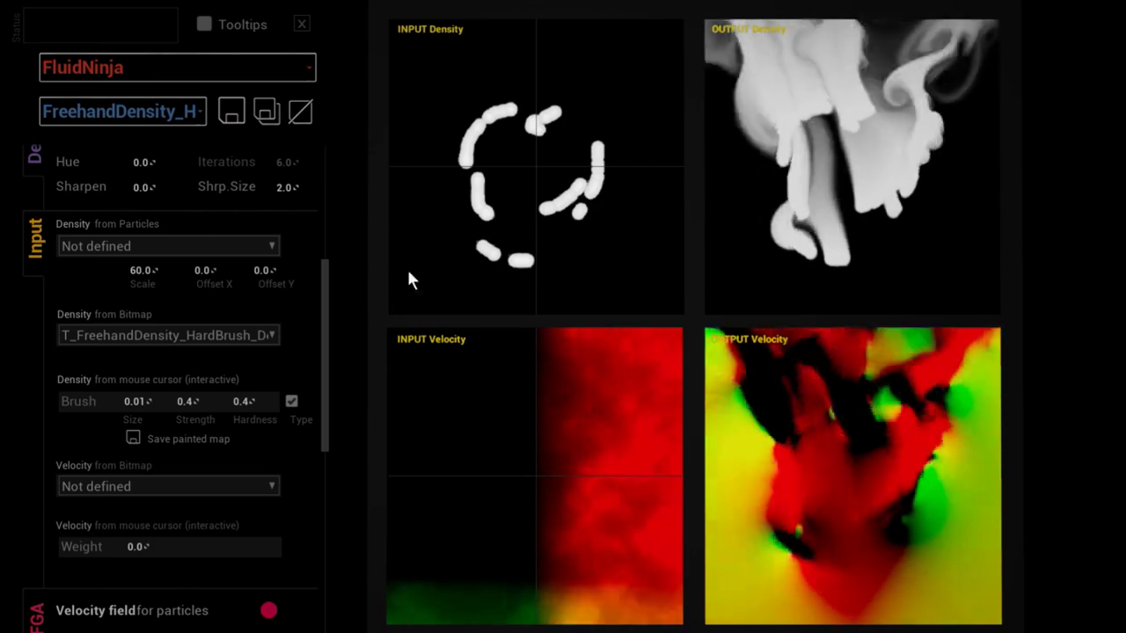
Set the Density section's Input Weight to 0.18 for thinner smoke from the bitmap ring
{"action": "left_click_drag", "start_coordinate": [326, 310], "coordinate": [336, 268]}
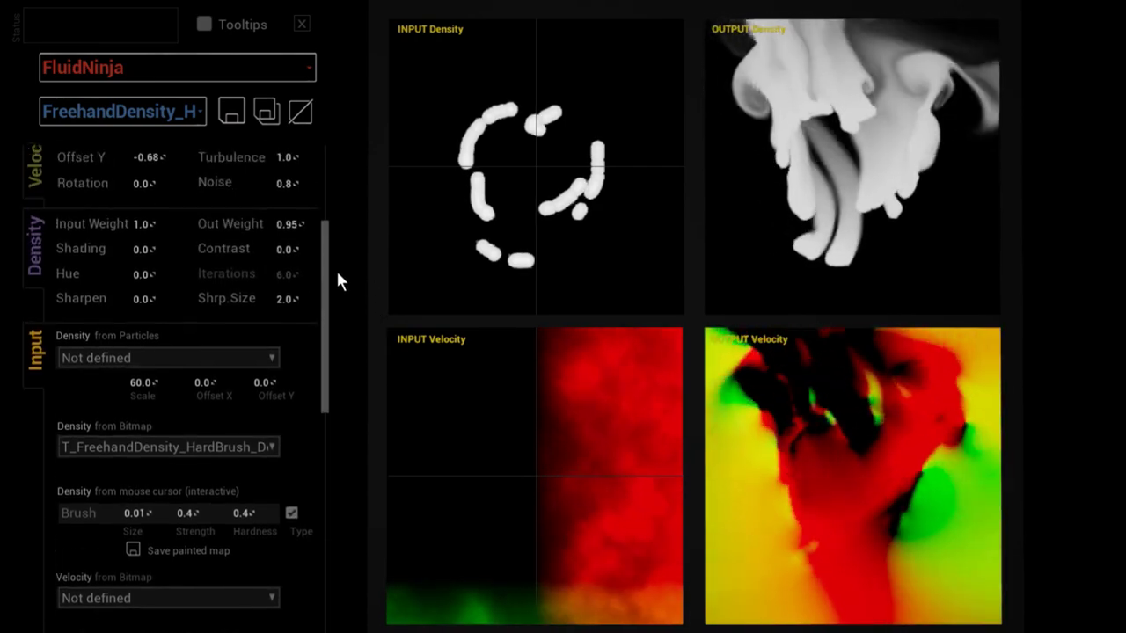
{"action": "mouse_move", "coordinate": [143, 229]}
{"action": "left_mouse_down"}
{"action": "mouse_move", "coordinate": [79, 228]}
{"action": "mouse_move", "coordinate": [103, 228]}
{"action": "mouse_move", "coordinate": [92, 228]}
{"action": "left_mouse_up"}
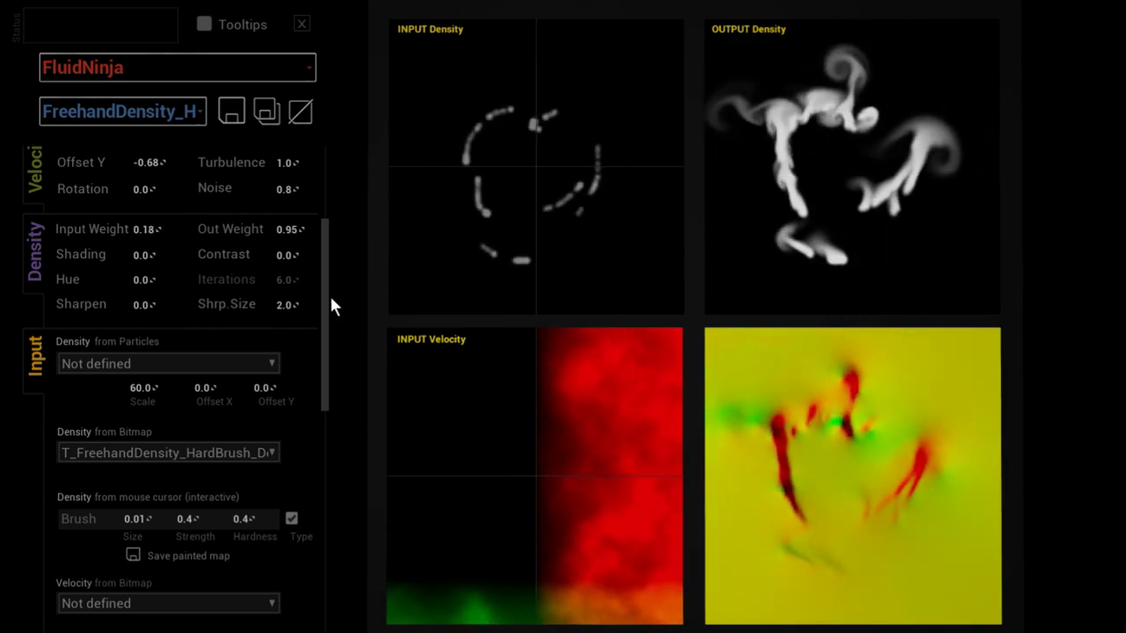
{"action": "left_click_drag", "start_coordinate": [332, 301], "coordinate": [315, 184]}
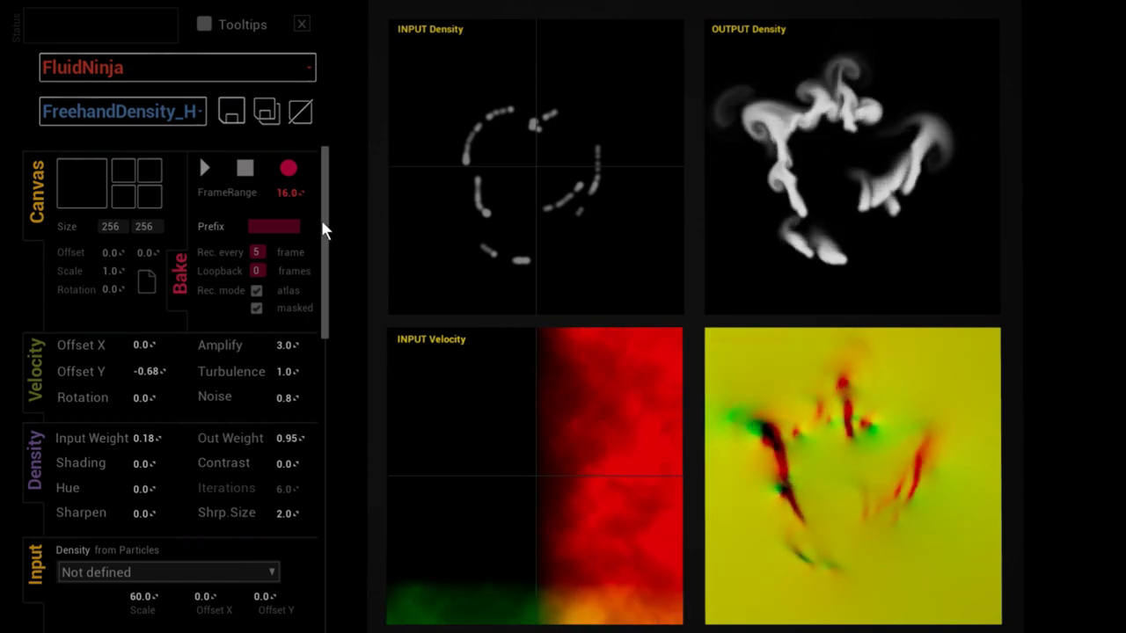
Load the Waterfall preset, with its PS_Waterfall particle input on a 128×192 canvas
{"action": "left_click", "coordinate": [190, 118]}
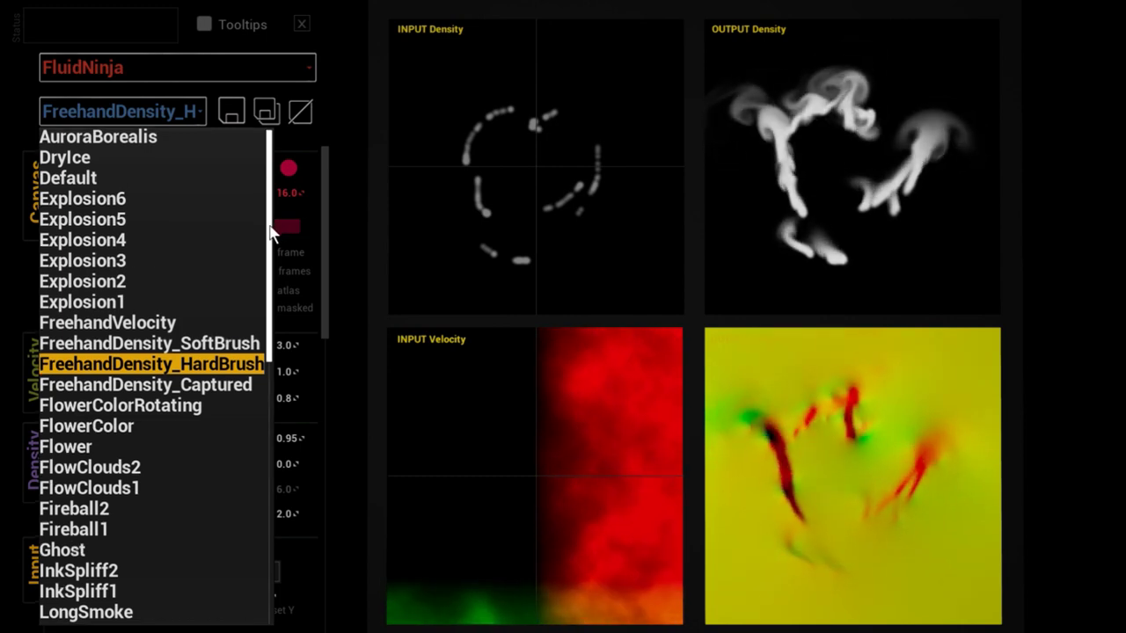
{"action": "left_click_drag", "start_coordinate": [271, 230], "coordinate": [304, 506]}
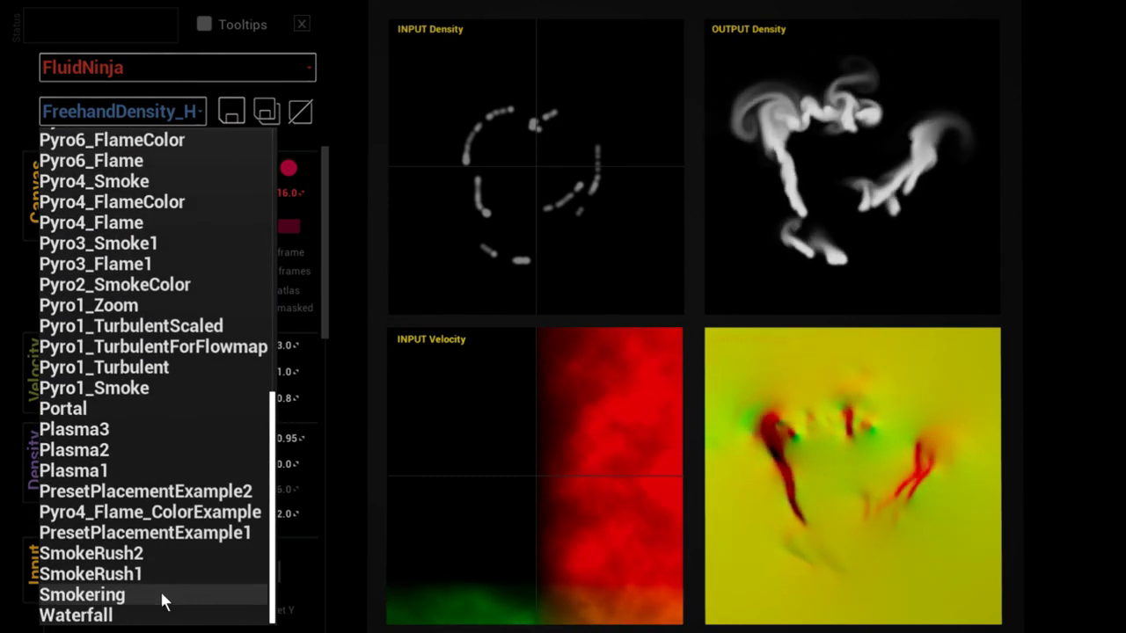
{"action": "left_click", "coordinate": [163, 616]}
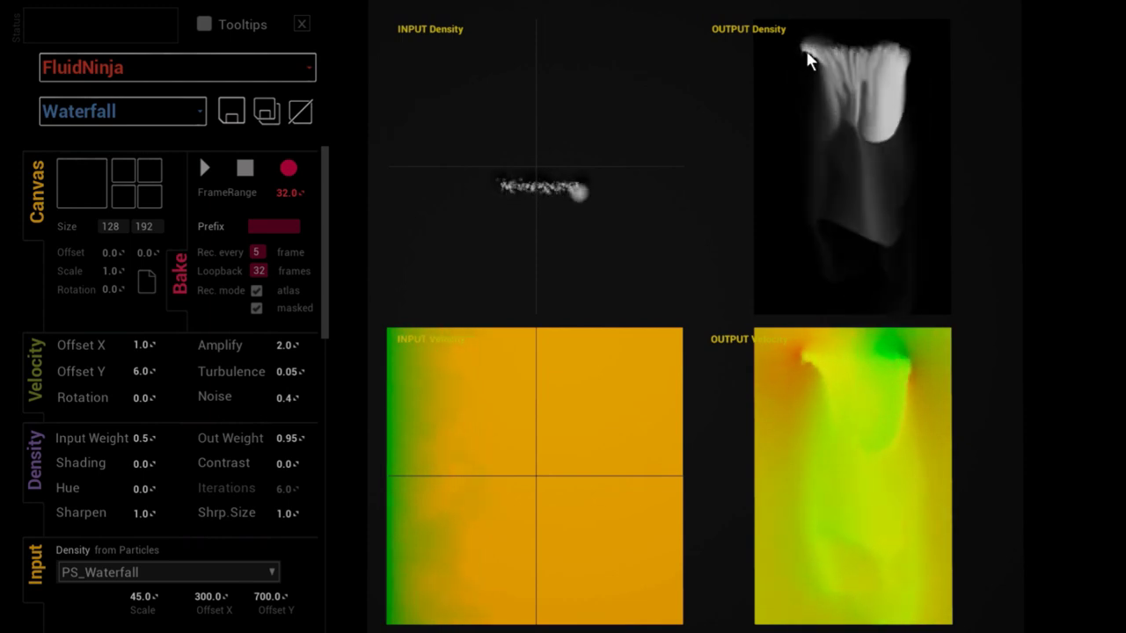
{"action": "left_click_drag", "start_coordinate": [323, 229], "coordinate": [329, 338]}
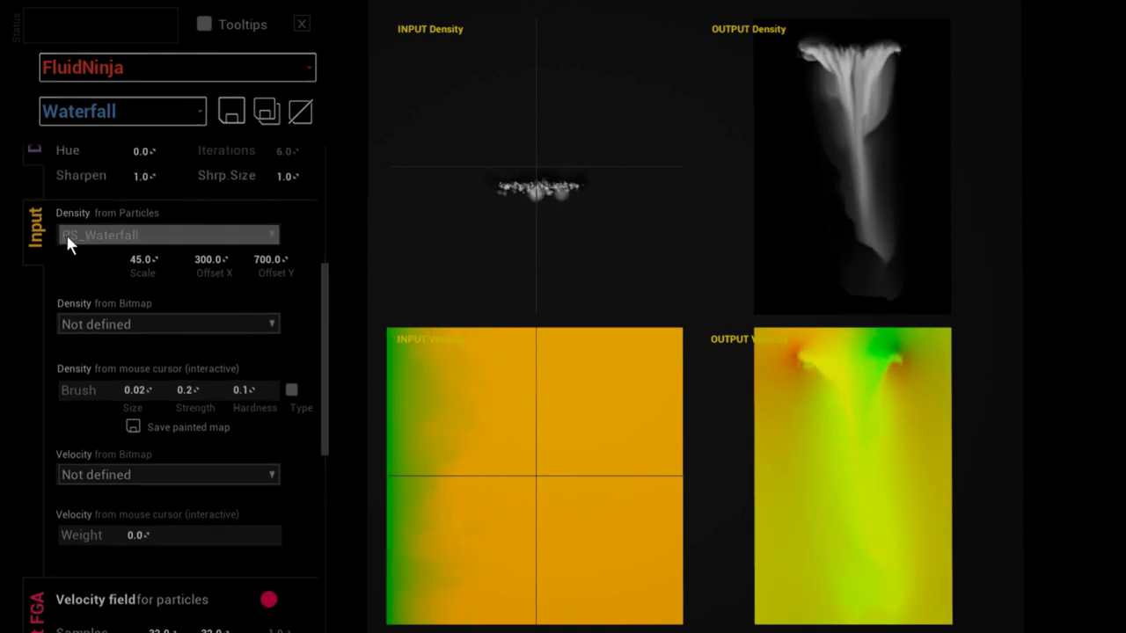
{"action": "left_click", "coordinate": [144, 233]}
{"action": "left_click", "coordinate": [145, 235]}
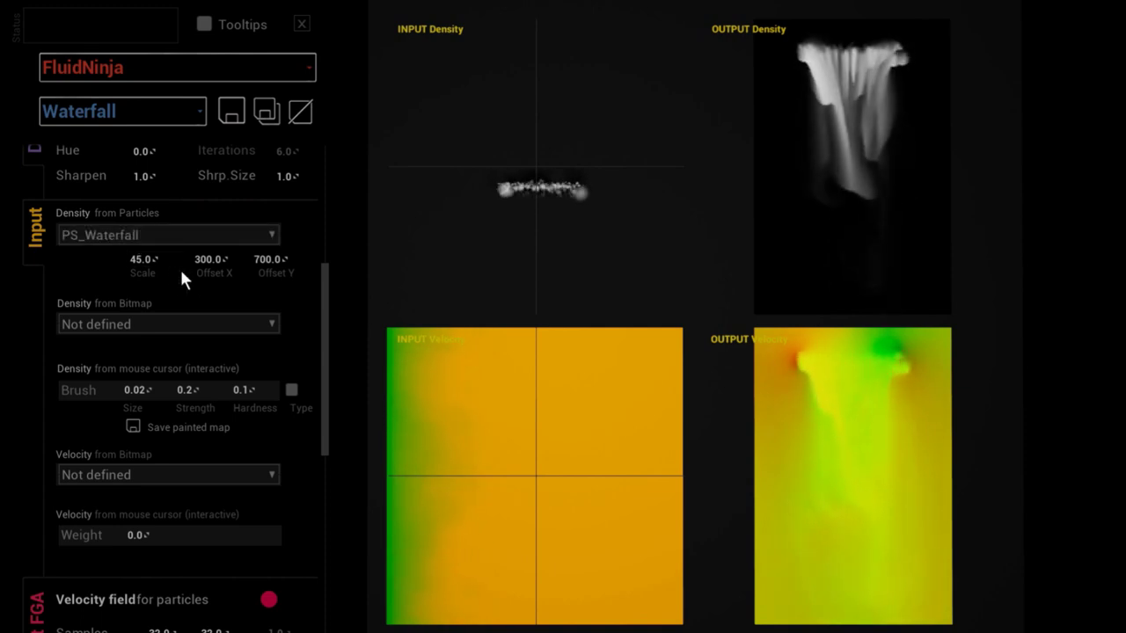
{"action": "left_click", "coordinate": [280, 269]}
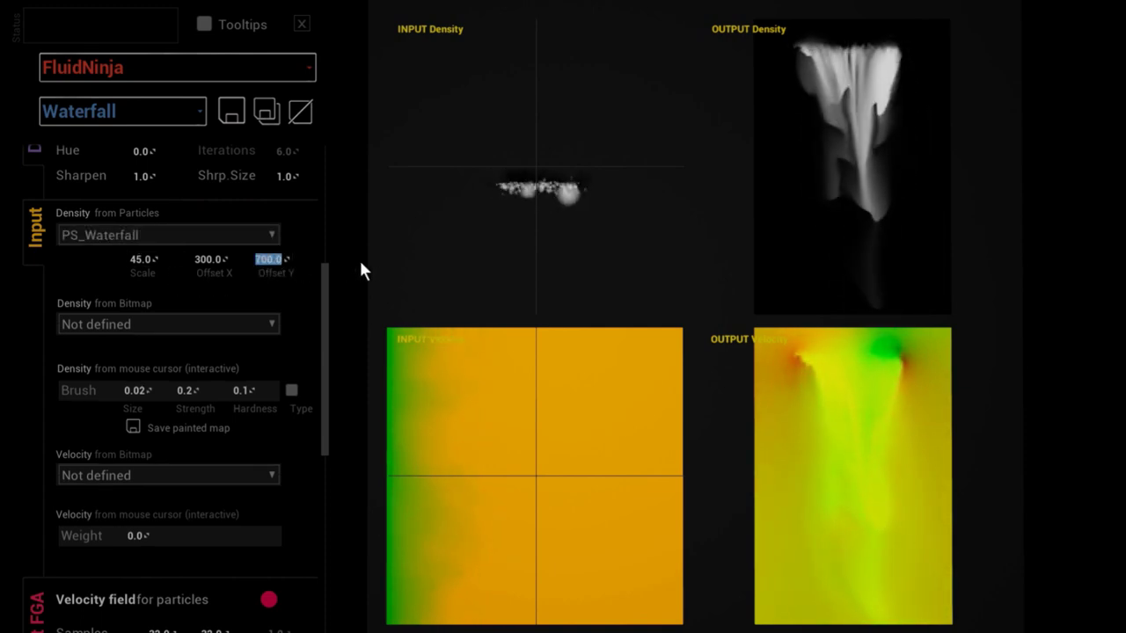
{"action": "type", "text": "0"}
{"action": "key", "text": "Return"}
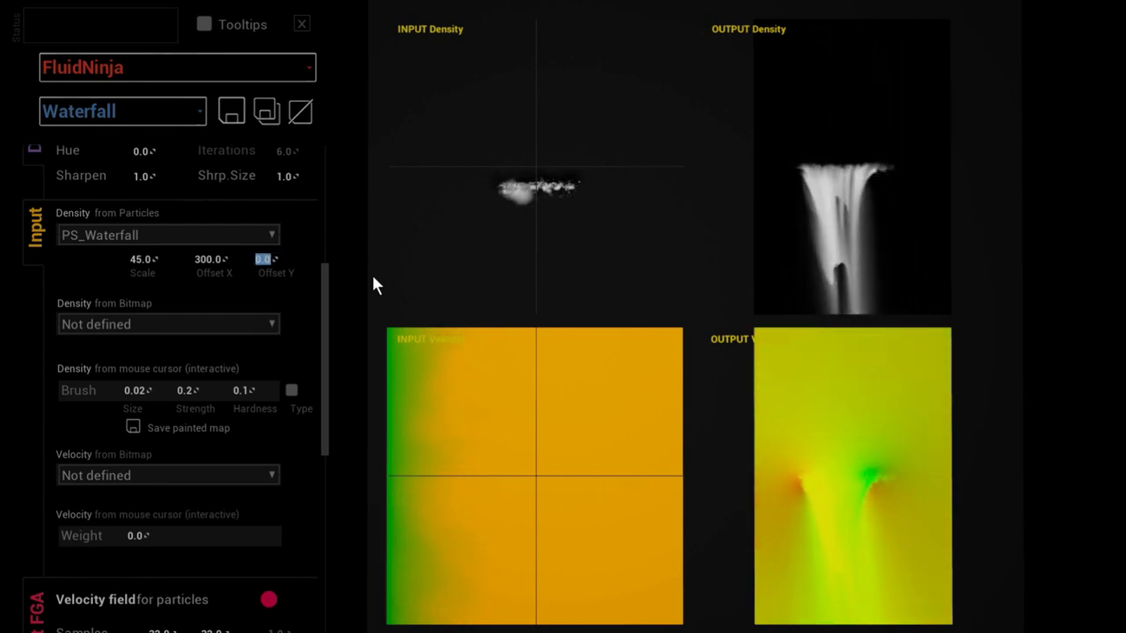
{"action": "type", "text": "700"}
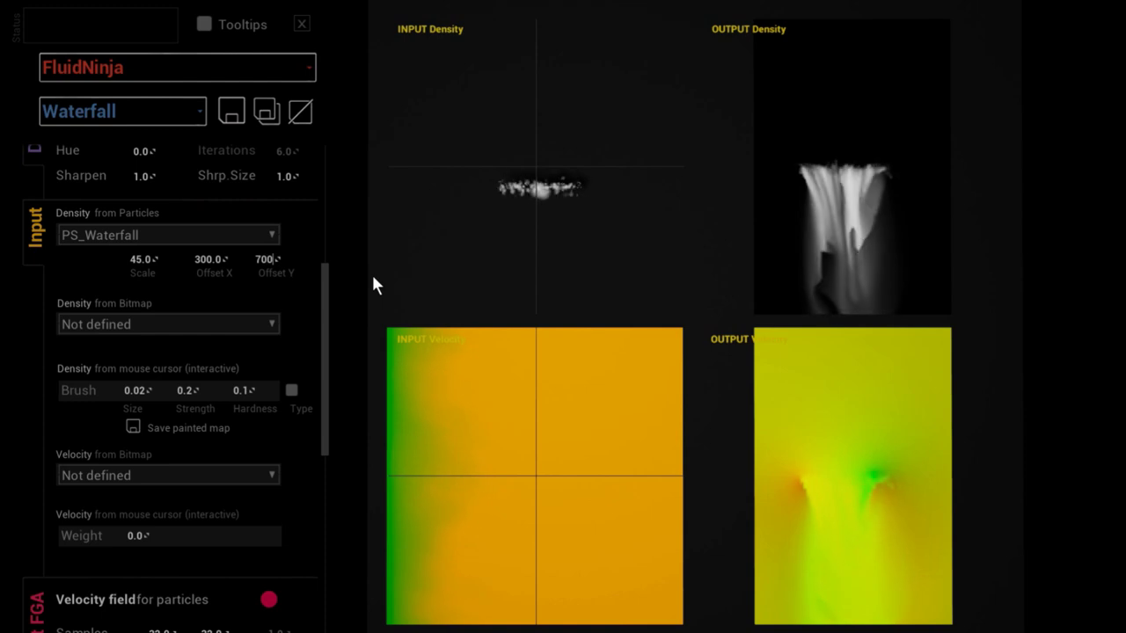
{"action": "key", "text": "Return"}
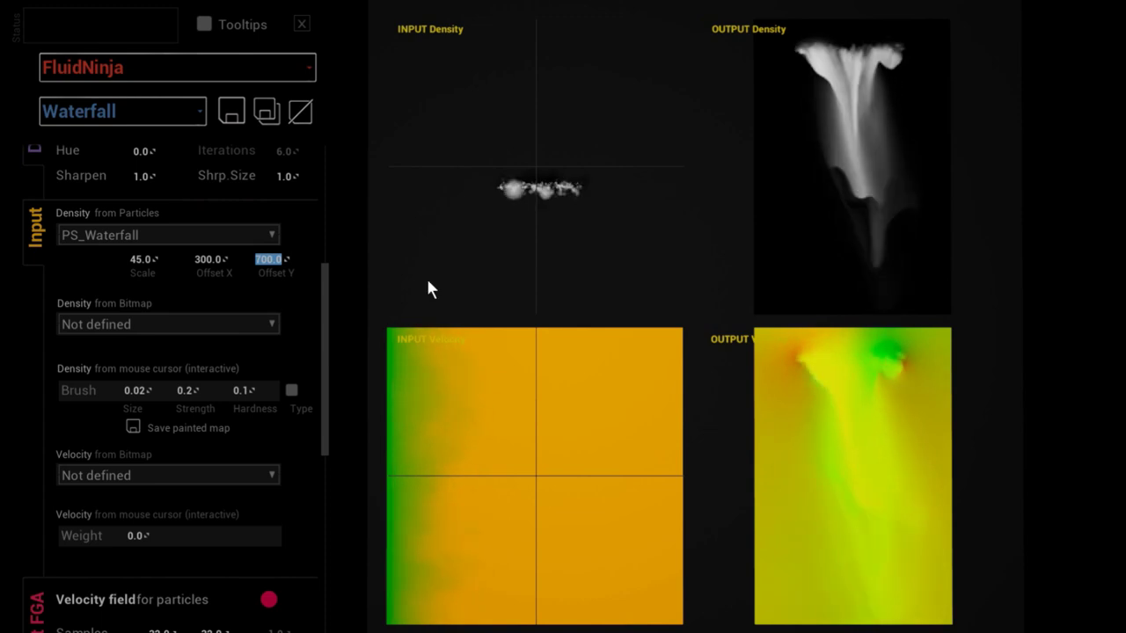
Set the Bake 'Rec. every' value to 3 and start recording the waterfall bake
{"action": "left_click_drag", "start_coordinate": [327, 310], "coordinate": [329, 188]}
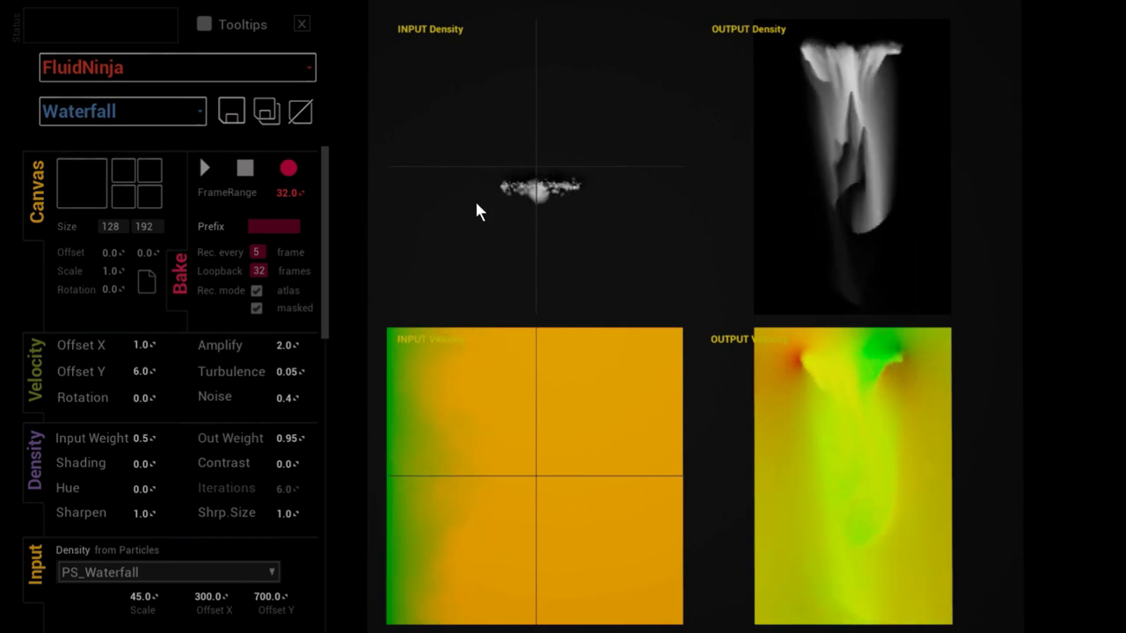
{"action": "scroll", "coordinate": [334, 276], "scroll_direction": "down", "scroll_amount": 4}
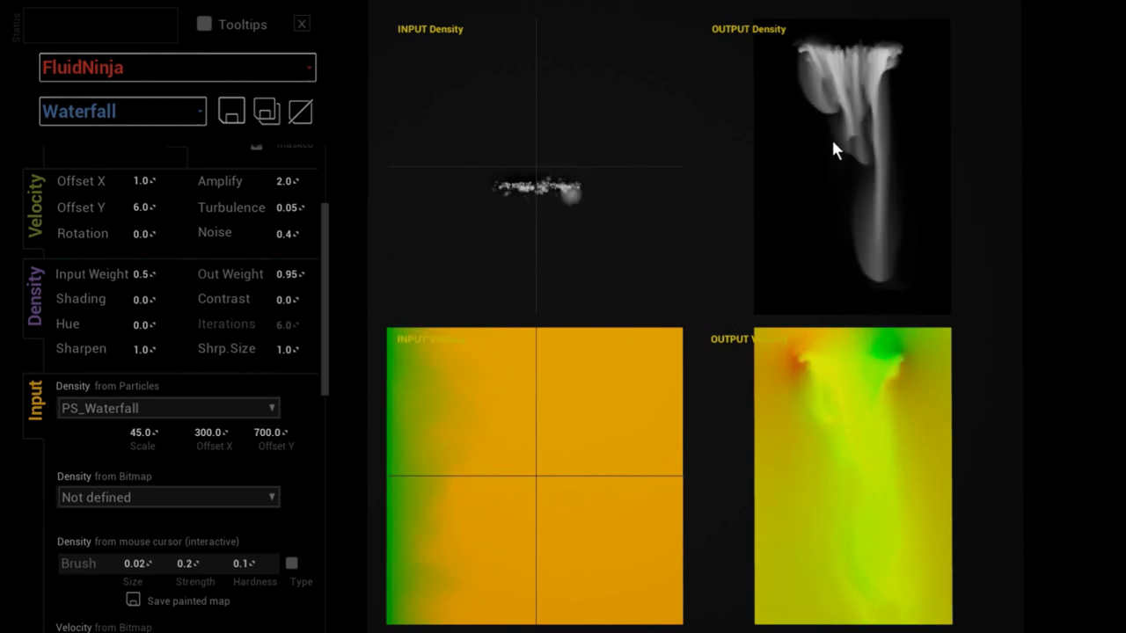
{"action": "left_click_drag", "start_coordinate": [326, 347], "coordinate": [370, 146]}
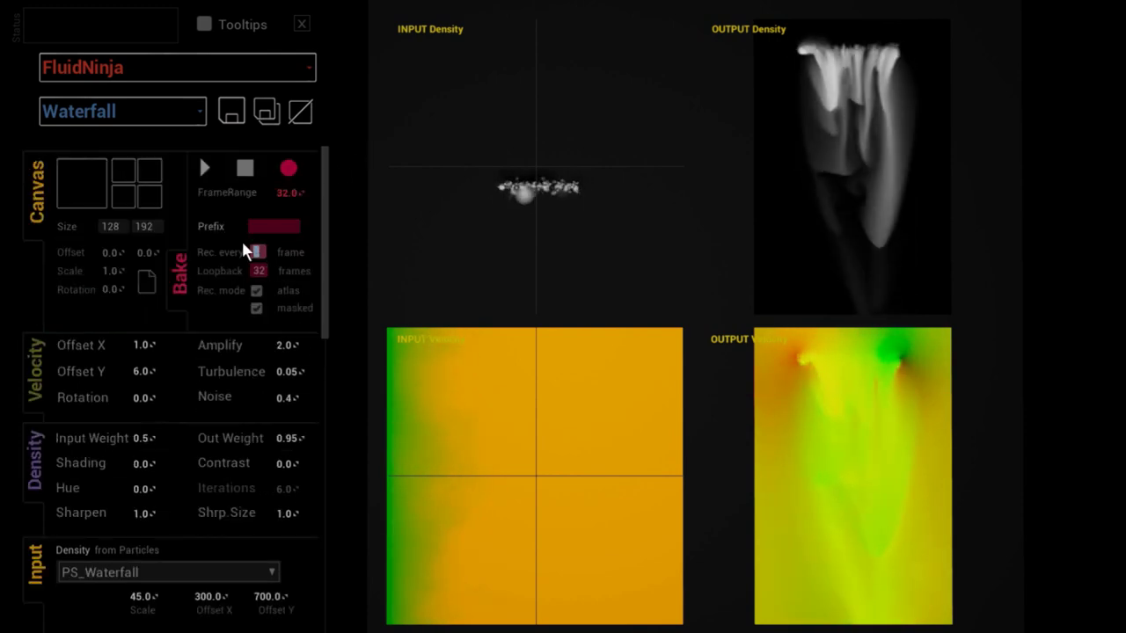
{"action": "left_click_drag", "start_coordinate": [257, 252], "coordinate": [247, 250]}
{"action": "left_click", "coordinate": [288, 169]}
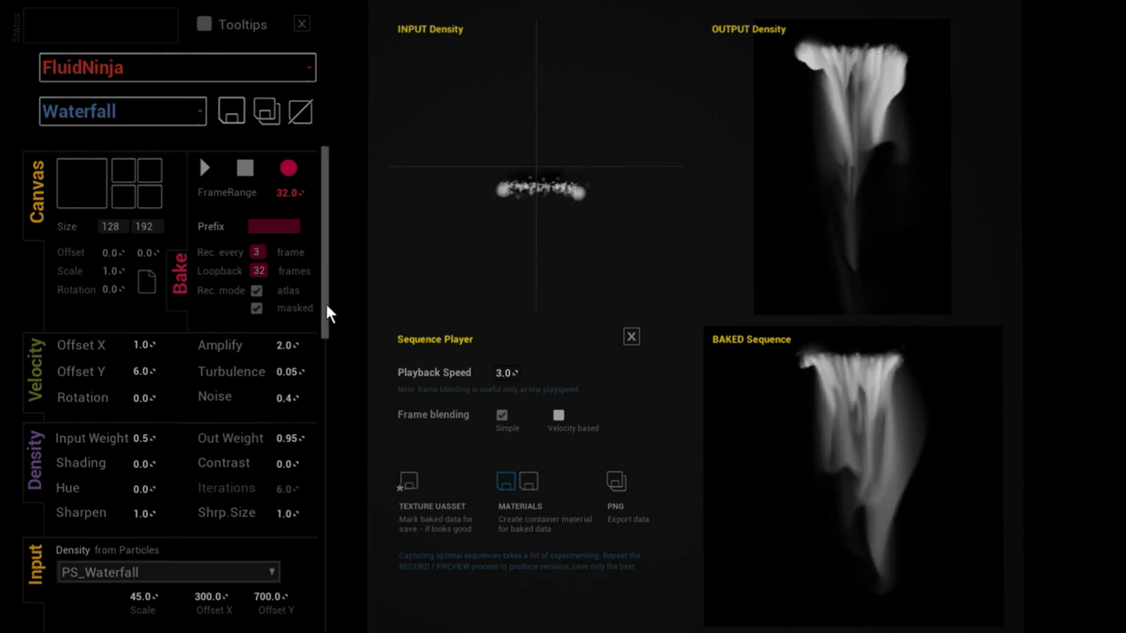
Scroll the panel to view the baked 32-frame sequence looping at playback speed 3.0
{"action": "left_click_drag", "start_coordinate": [326, 302], "coordinate": [330, 413]}
Load the Logo preset, where the T_NinjaLogo bitmap drives N-shaped smoke
{"action": "left_click", "coordinate": [195, 111]}
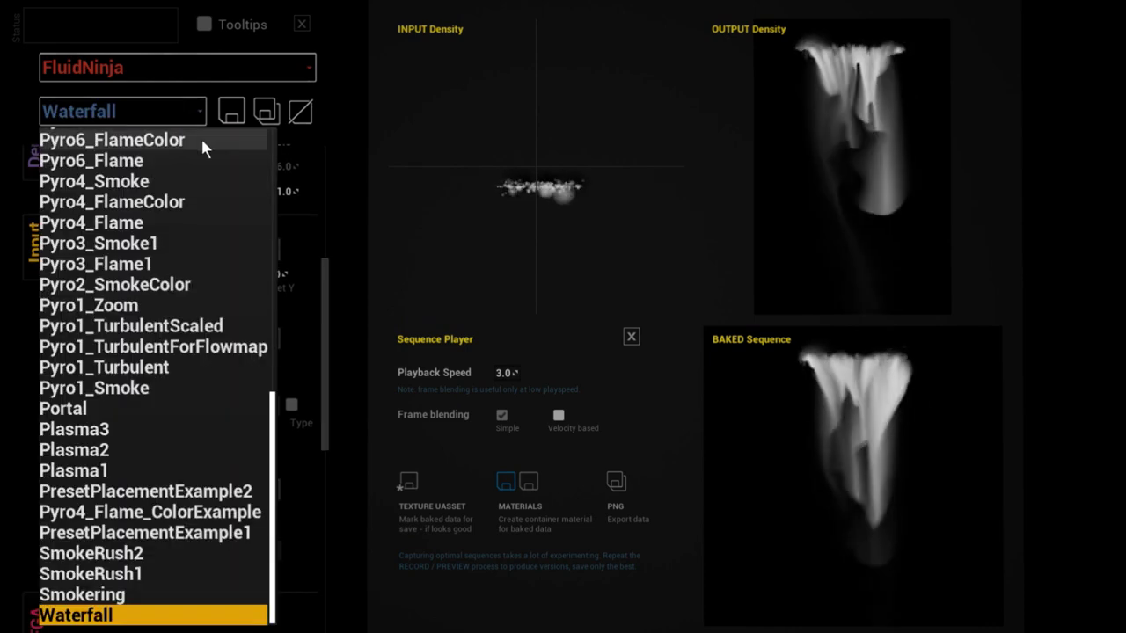
{"action": "left_click_drag", "start_coordinate": [276, 426], "coordinate": [278, 259]}
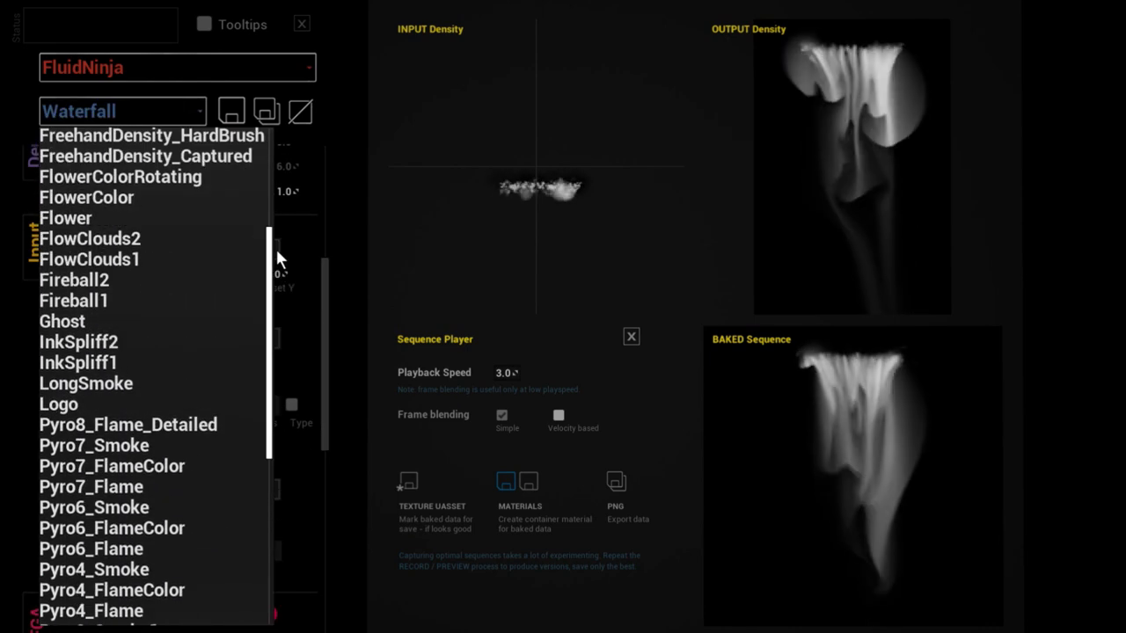
{"action": "left_click", "coordinate": [56, 405]}
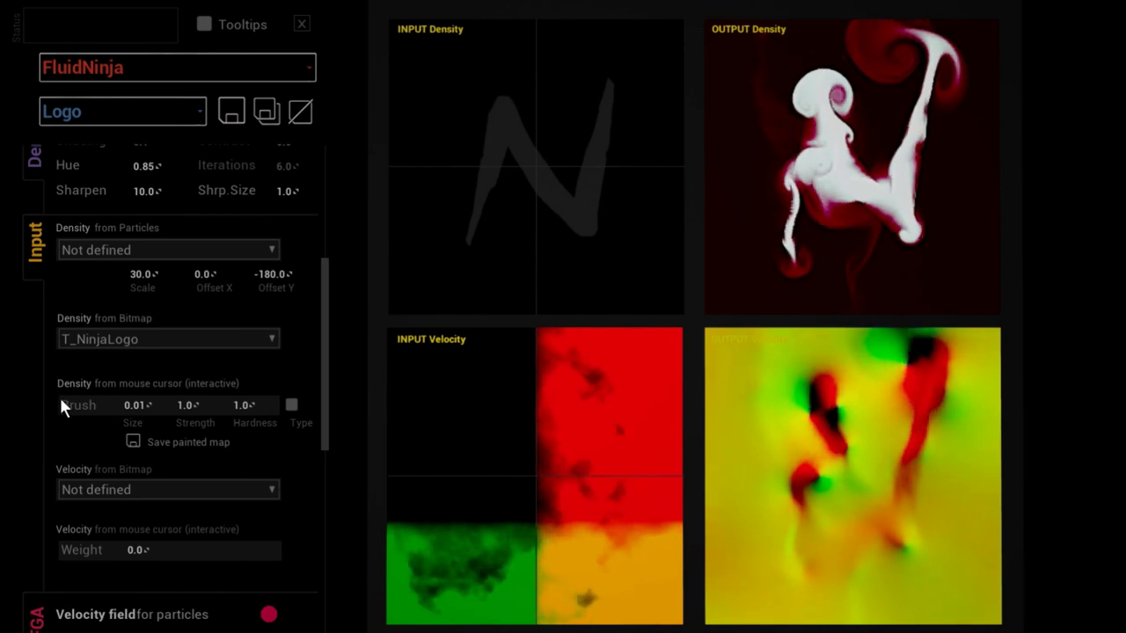
{"action": "left_click_drag", "start_coordinate": [321, 381], "coordinate": [326, 364]}
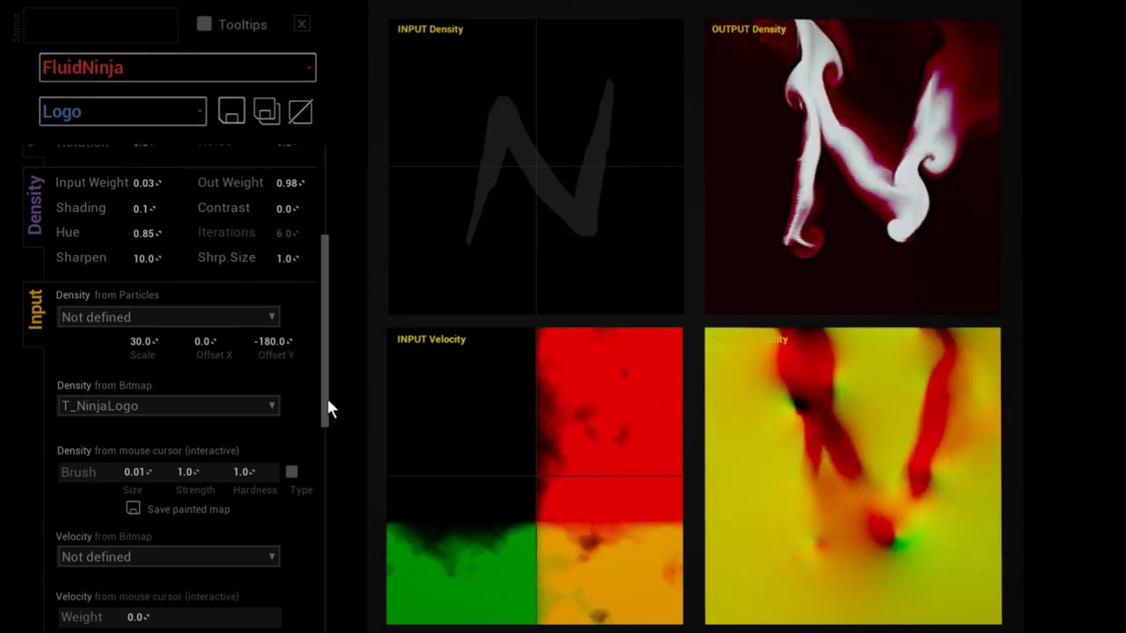
{"action": "left_click_drag", "start_coordinate": [327, 407], "coordinate": [334, 256]}
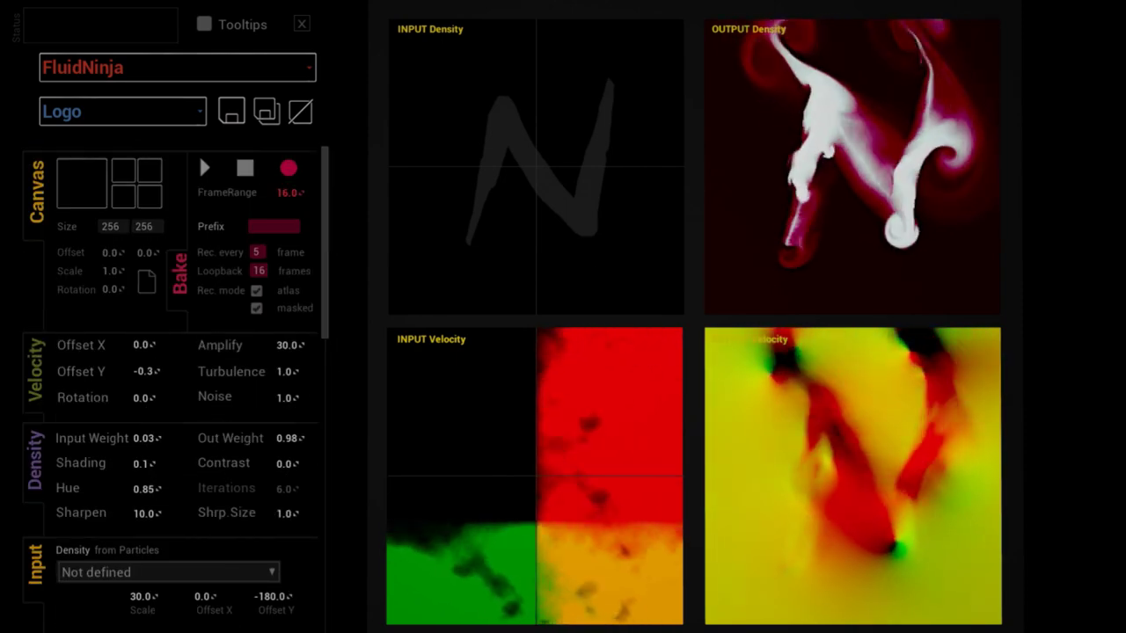